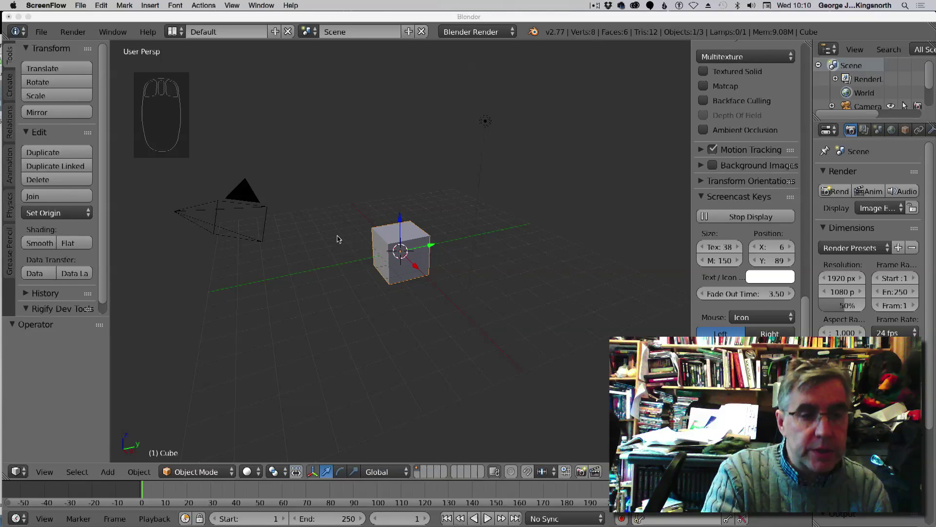
# Delete the default cube from the scene.
pyautogui.click(381, 250)
pyautogui.press('Delete')
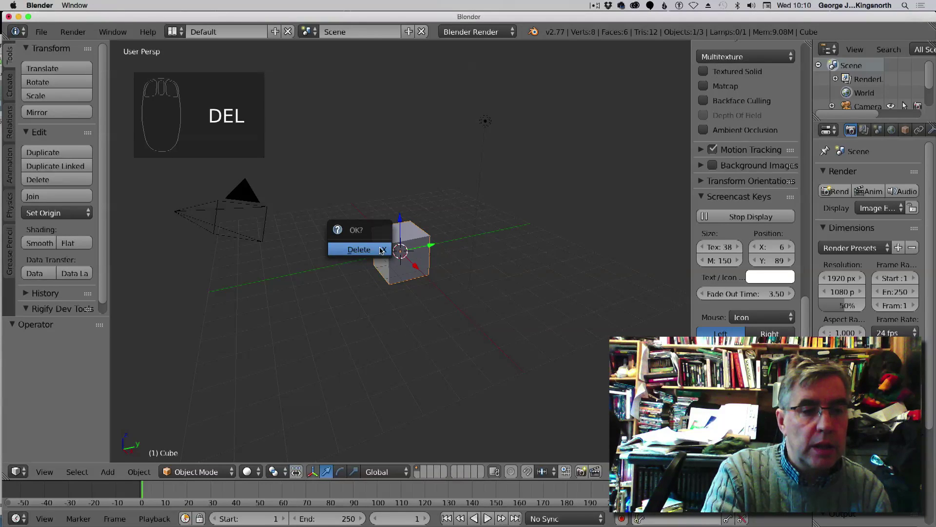
pyautogui.click(352, 251)
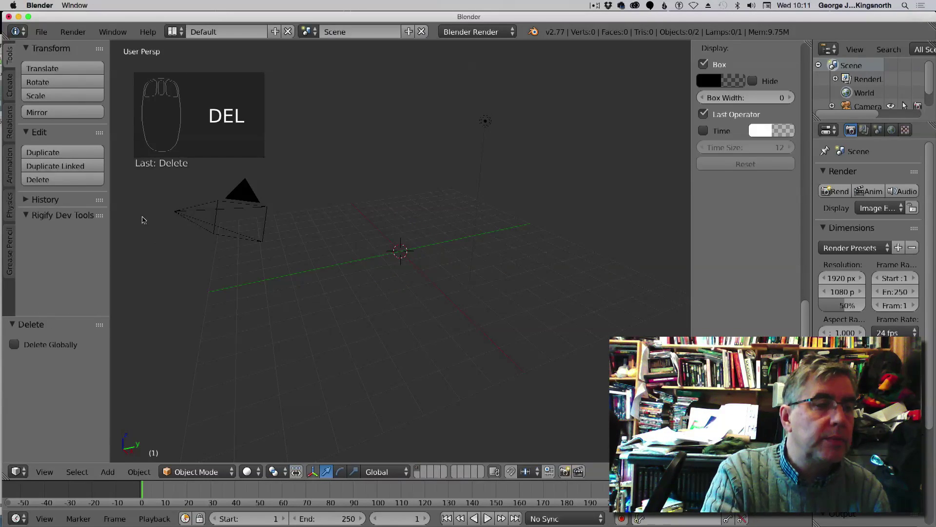
# Add a mesh circle with 32 vertices and a radius of 1.000 at the scene origin.
pyautogui.click(9, 85)
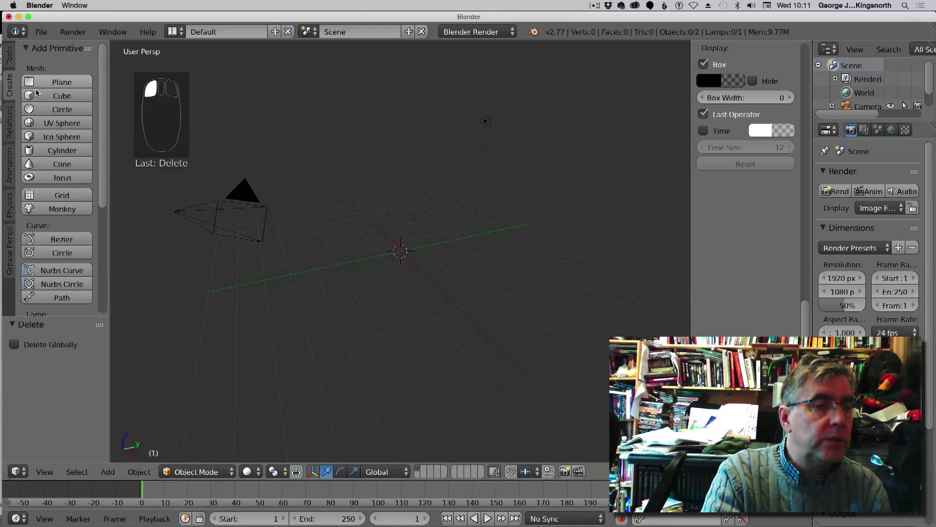
pyautogui.click(62, 110)
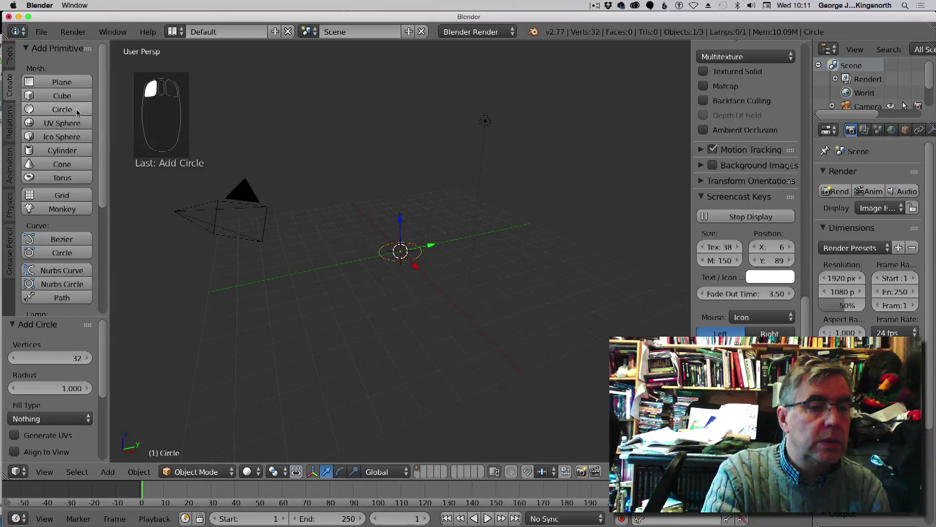
pyautogui.scroll(4, 353, 227)
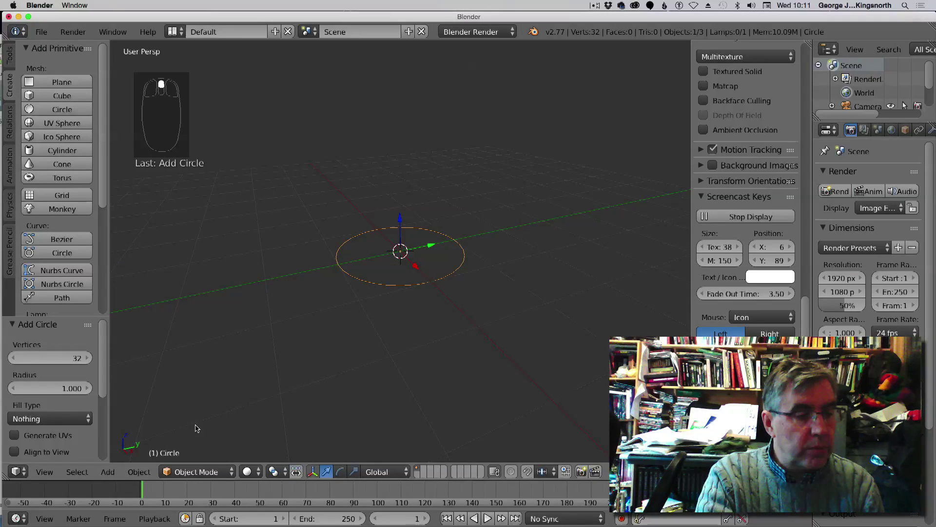
# Try Quick Smoke on the unfilled circle with a test playback, and undo the effect.
pyautogui.click(138, 472)
pyautogui.moveTo(146, 186)
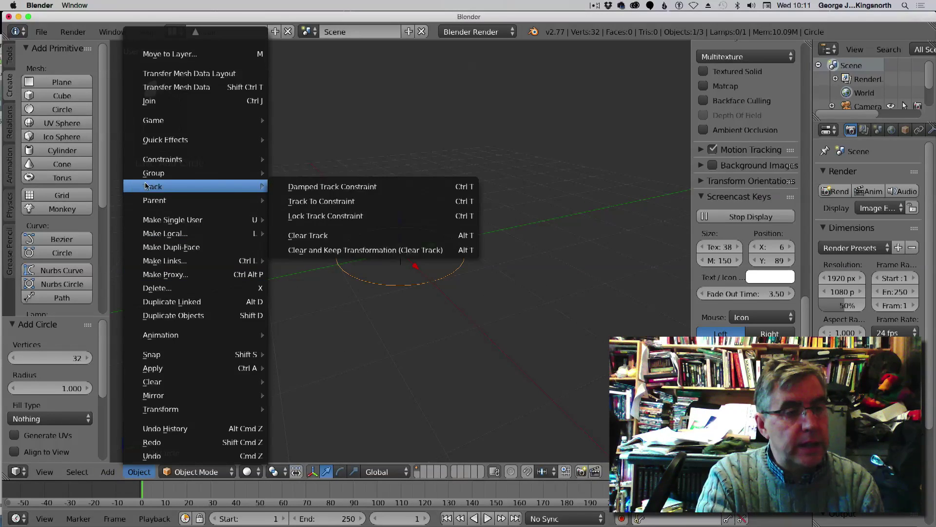
pyautogui.moveTo(171, 142)
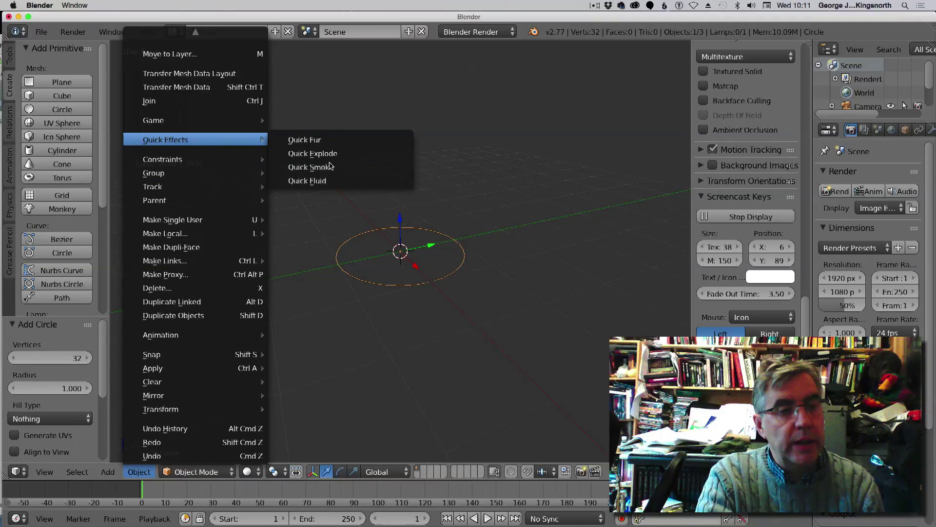
pyautogui.click(330, 167)
pyautogui.scroll(-3, 290, 217)
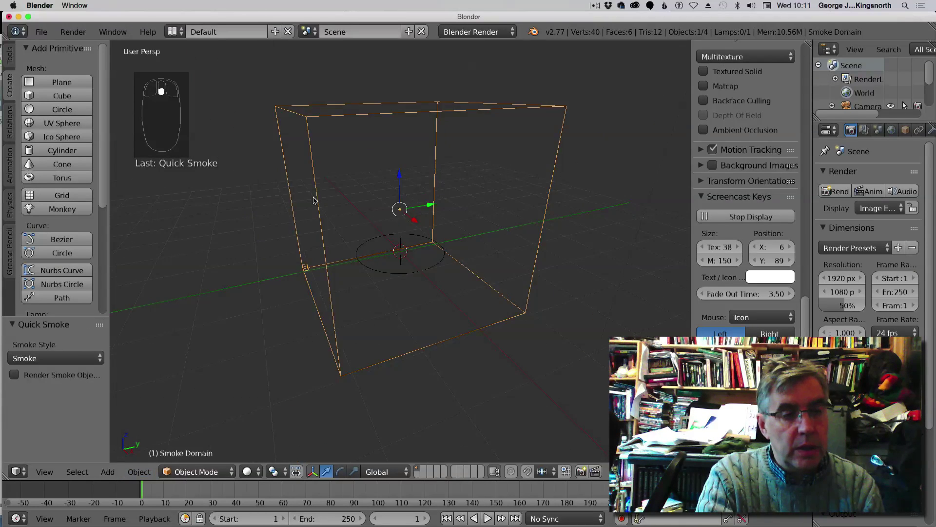
pyautogui.click(488, 518)
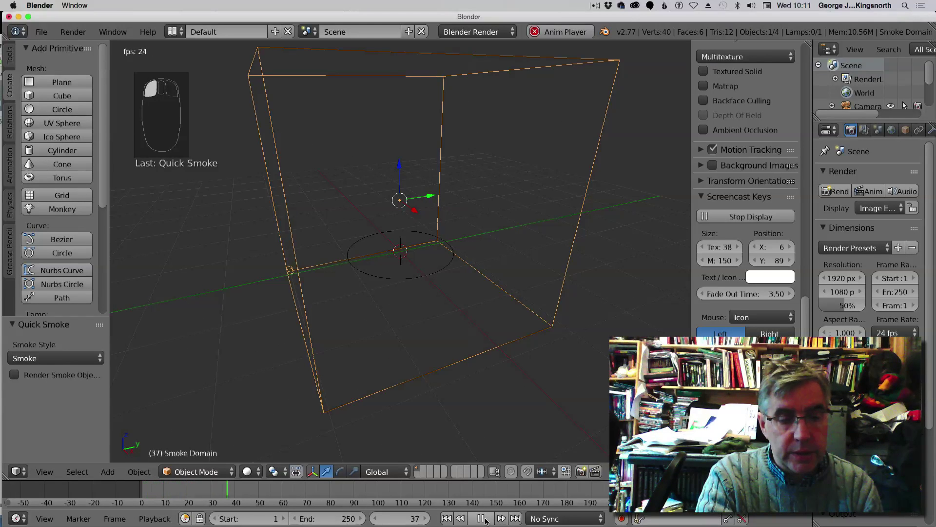
pyautogui.click(483, 518)
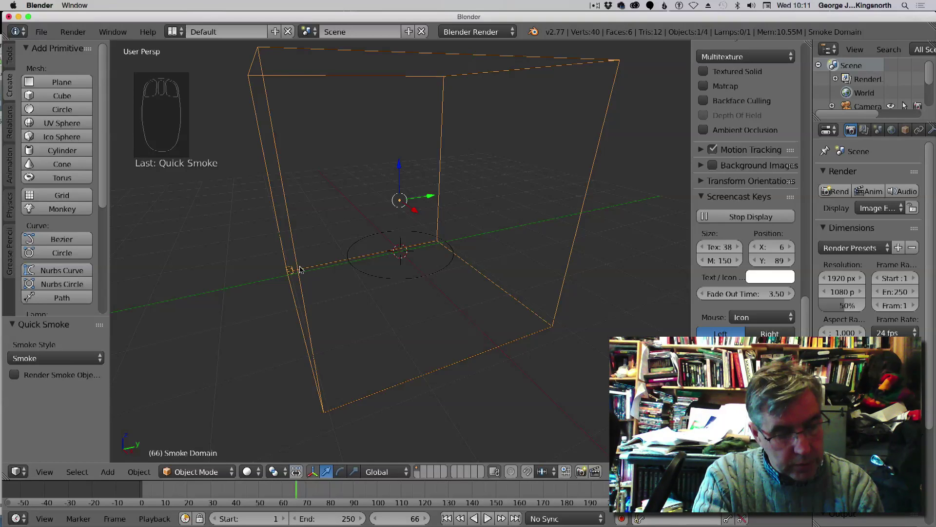
pyautogui.press('super+z')
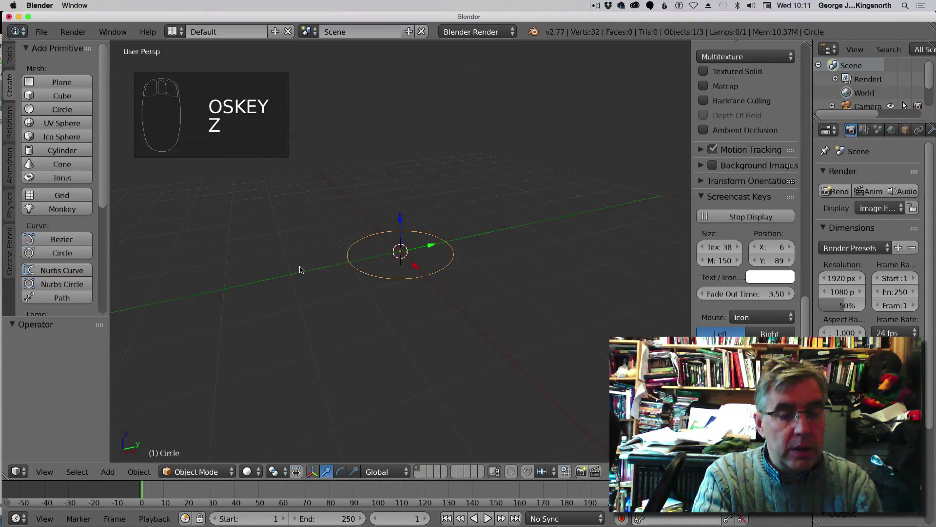
# Fill the circle with a face in Edit Mode and return to Object Mode.
pyautogui.click(200, 472)
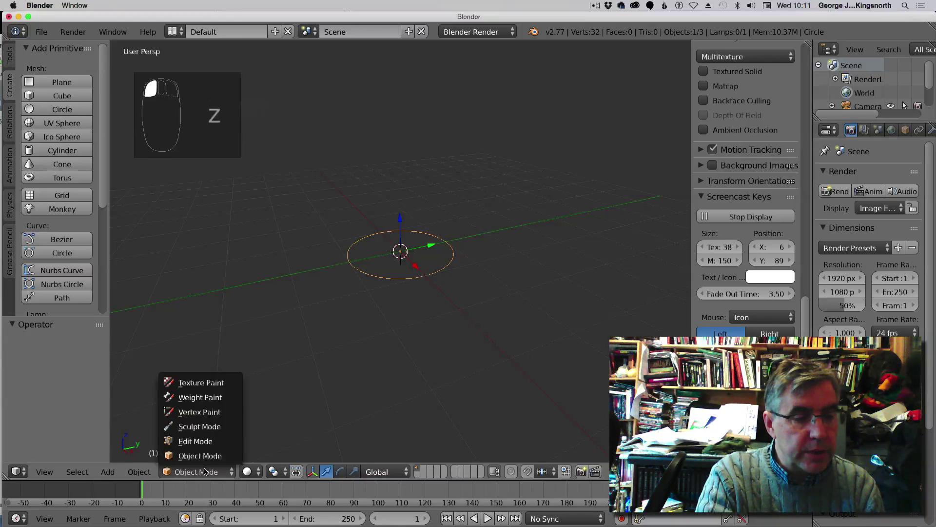
pyautogui.click(205, 441)
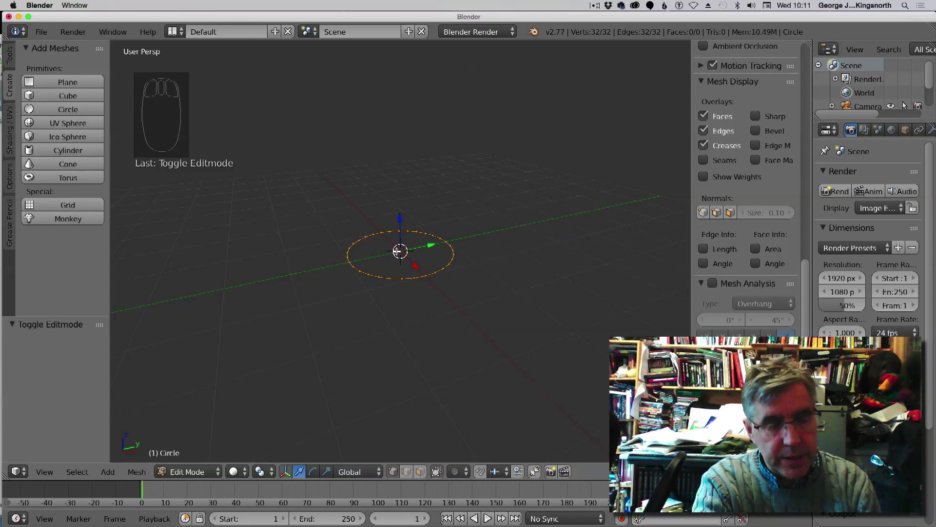
pyautogui.press('f')
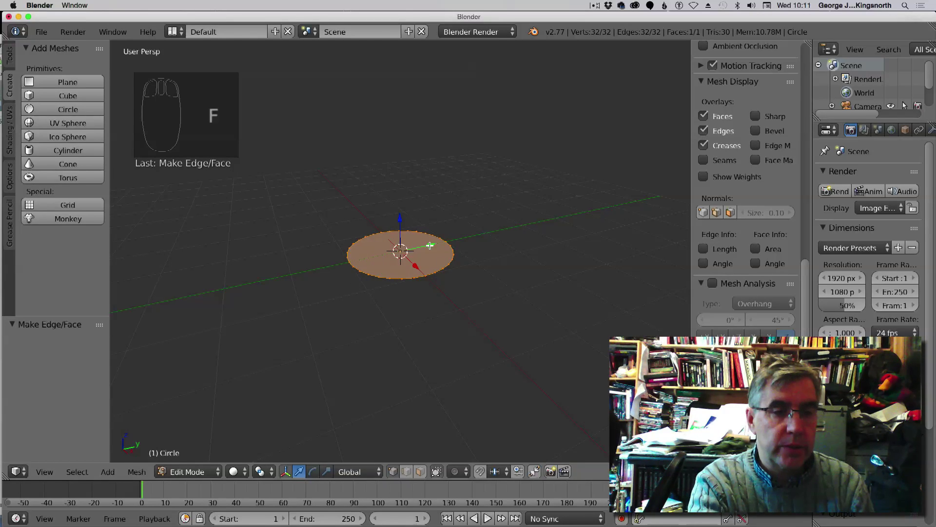
pyautogui.click(190, 472)
pyautogui.click(195, 457)
# Apply the Quick Smoke effect to the filled circle and play the animation to preview the smoke.
pyautogui.click(143, 472)
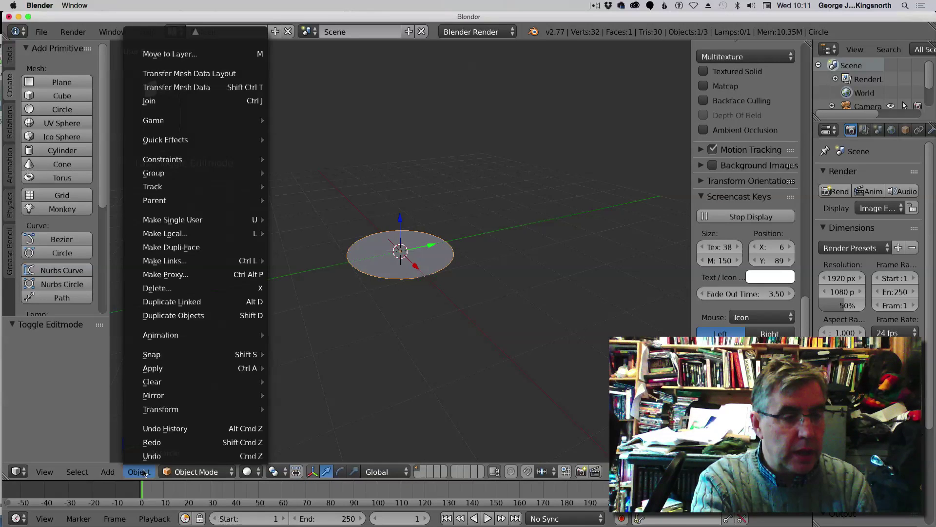
pyautogui.moveTo(176, 142)
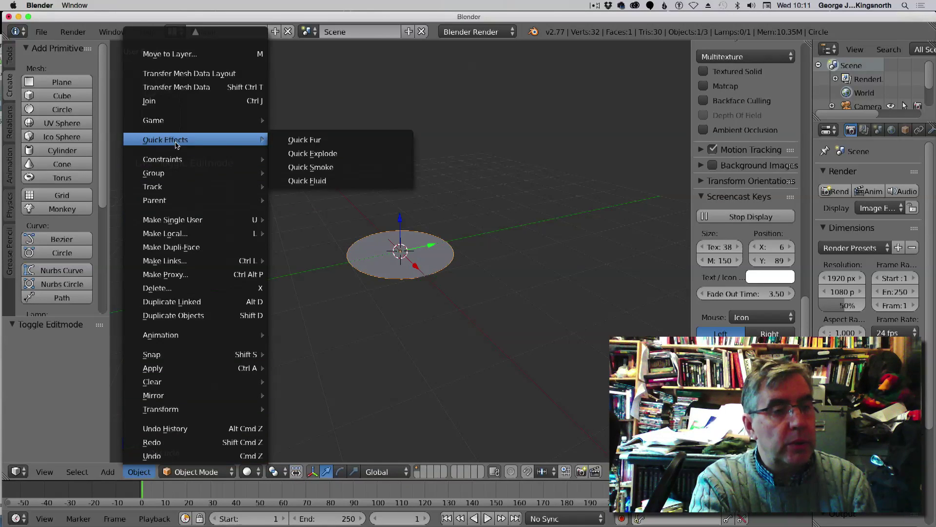
pyautogui.click(326, 170)
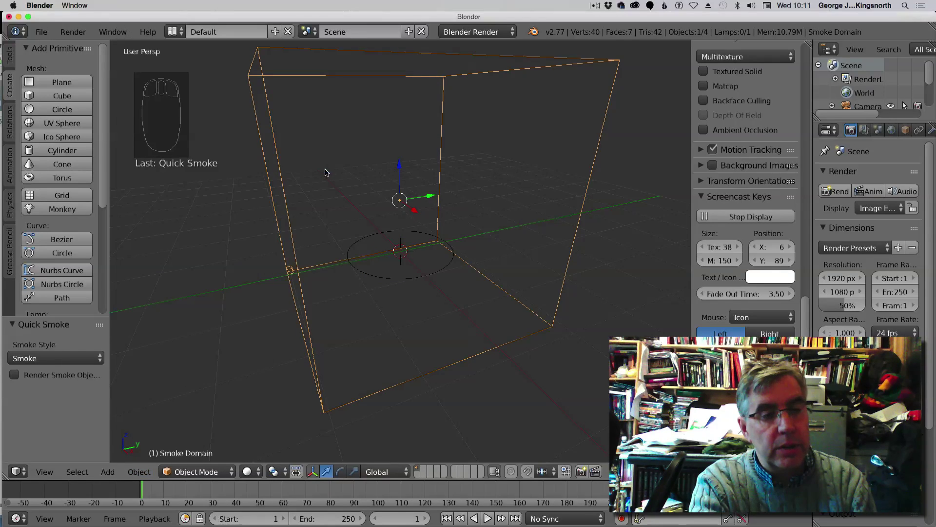
pyautogui.scroll(-2, 307, 340)
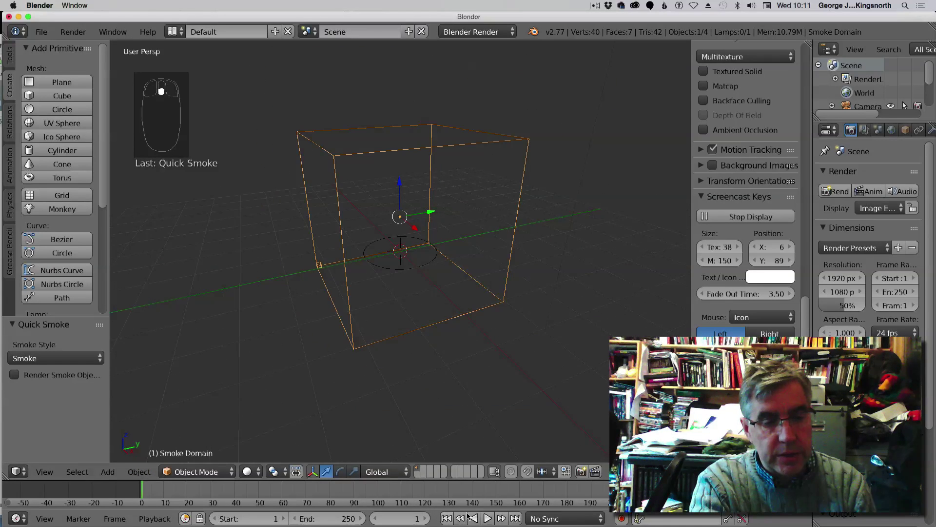
pyautogui.click(488, 518)
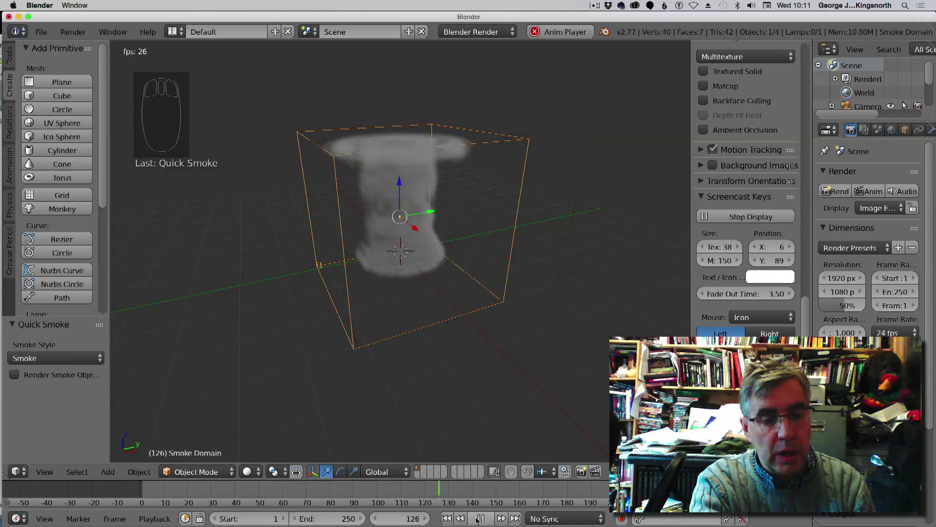
pyautogui.click(480, 518)
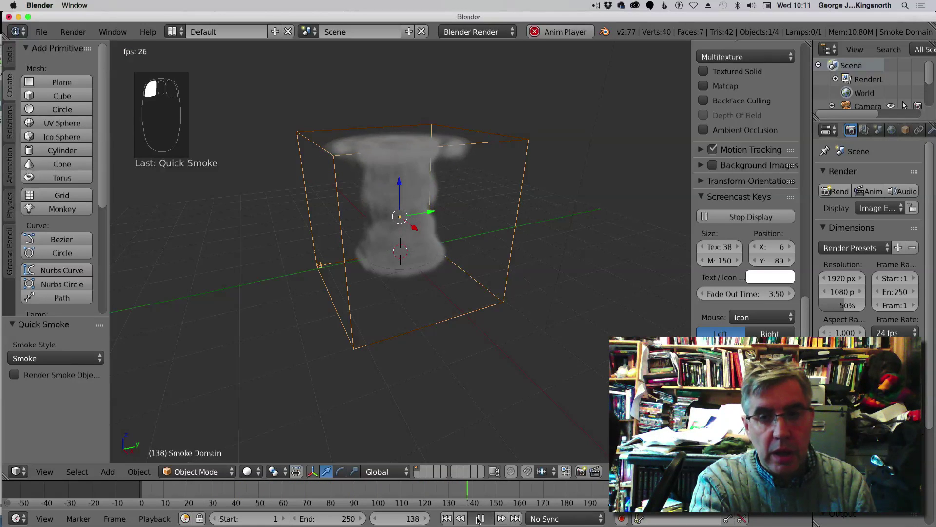
# Widen the properties editor and set the circle's smoke flow type to Fire + Smoke in its physics settings.
pyautogui.click(813, 175)
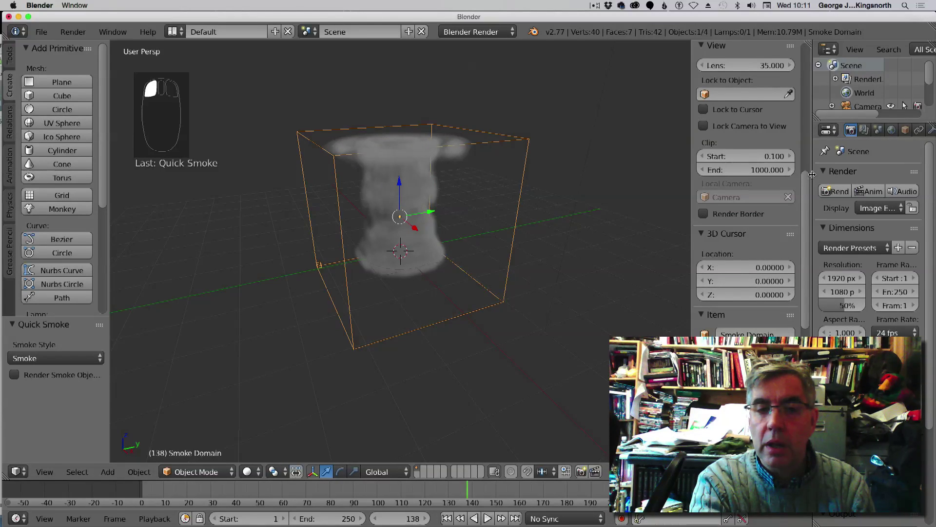
pyautogui.moveTo(812, 174); pyautogui.dragTo(675, 175)
pyautogui.rightClick(344, 265)
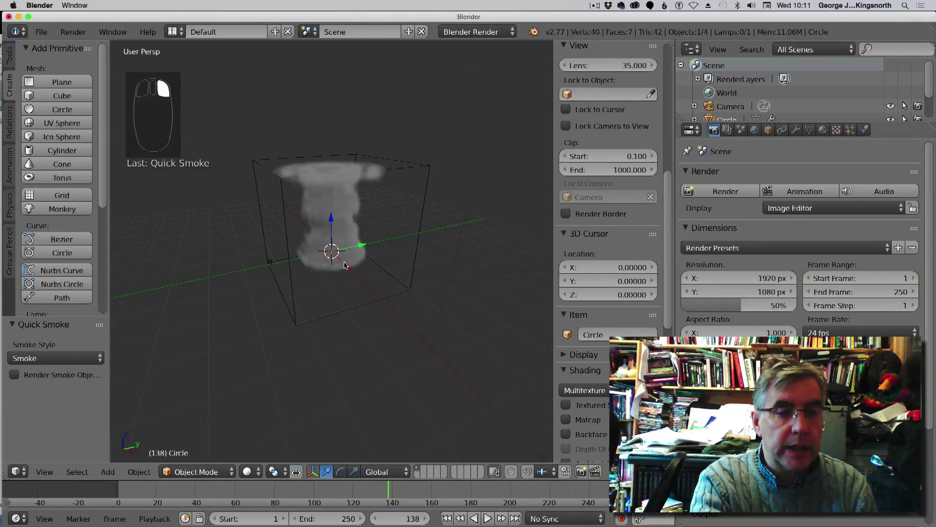
pyautogui.click(287, 224)
pyautogui.rightClick(286, 223)
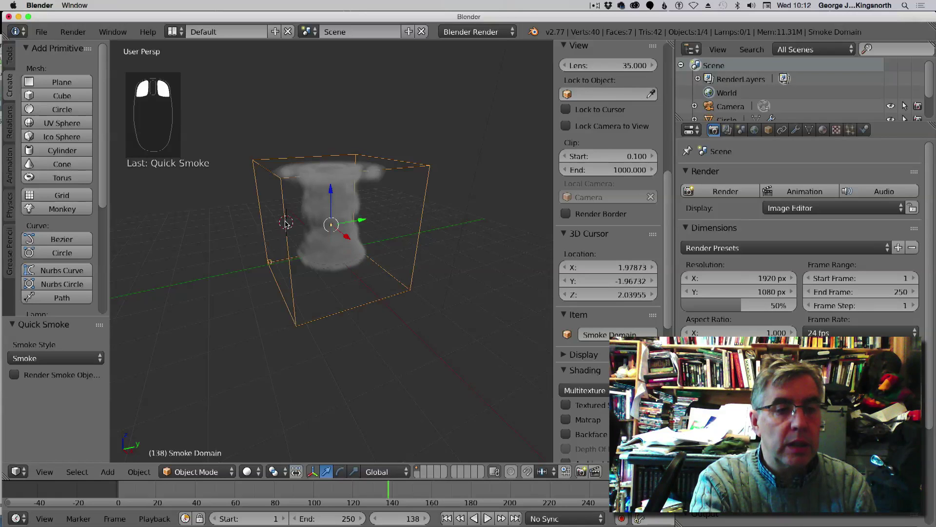
pyautogui.rightClick(339, 266)
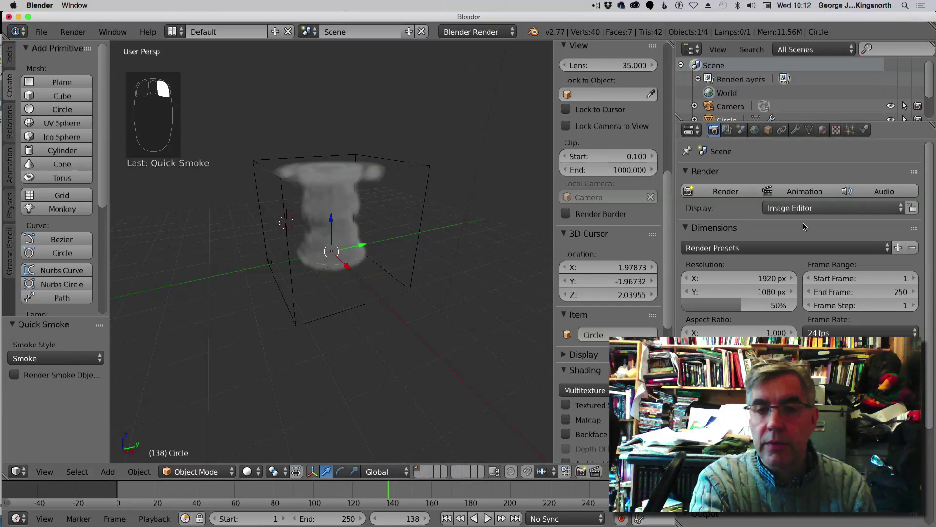
pyautogui.click(864, 129)
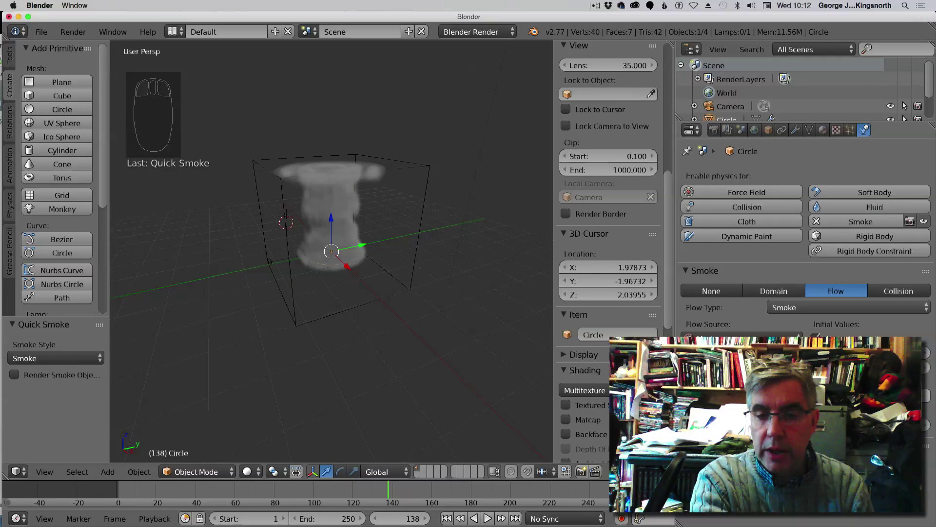
pyautogui.click(810, 310)
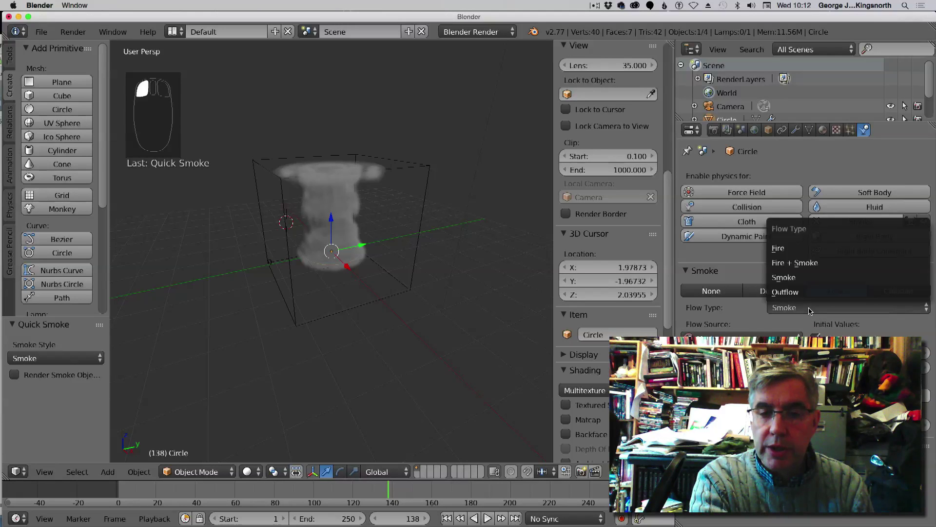
pyautogui.click(809, 264)
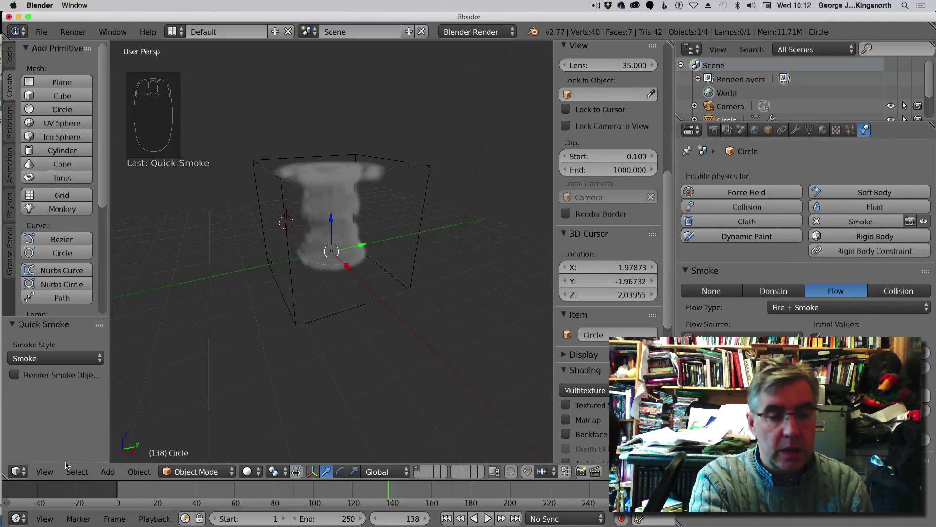
# Play the fire and smoke simulation from the first frame and stop it at about frame 163.
pyautogui.click(446, 518)
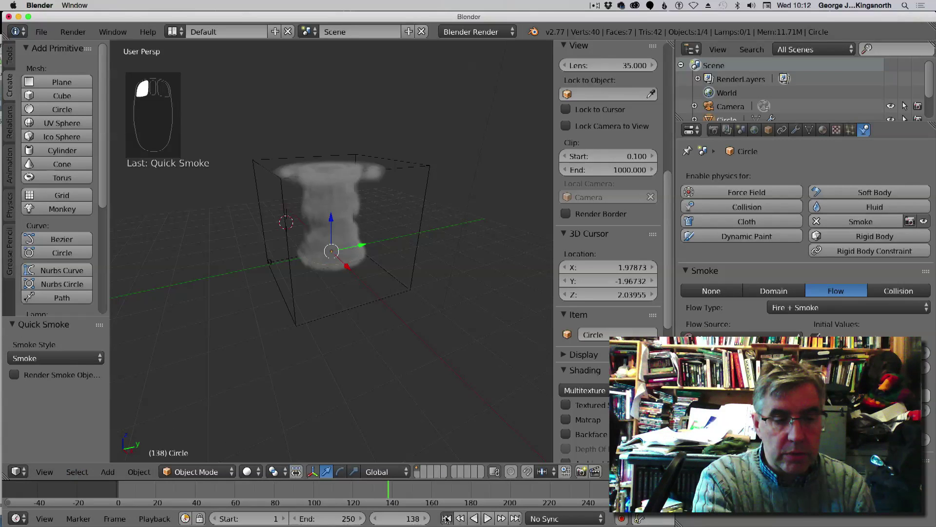
pyautogui.click(487, 518)
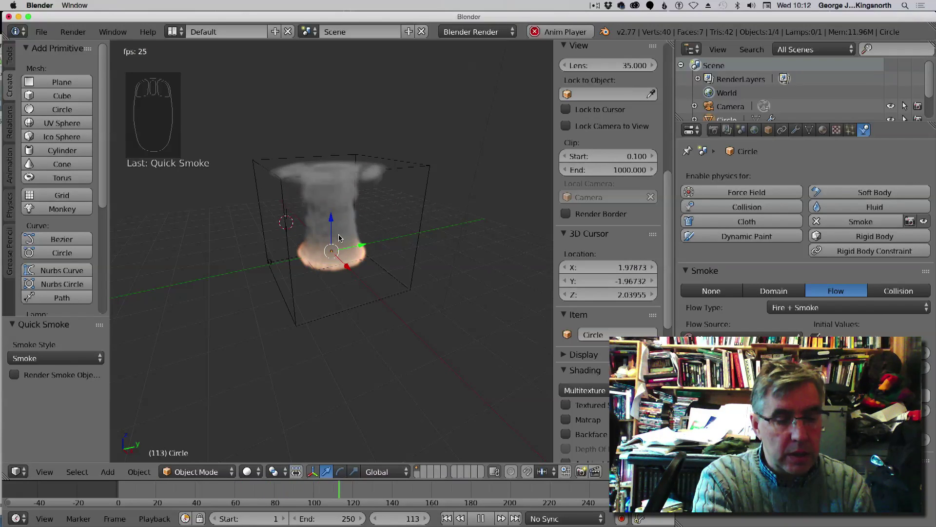
pyautogui.click(480, 518)
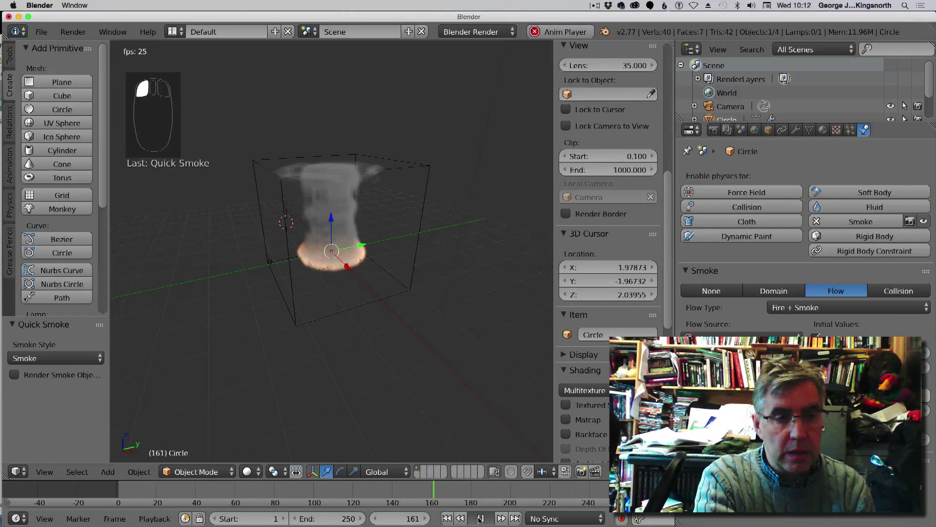
# Render an image of the fire and smoke at the current frame and return to the 3D view.
pyautogui.click(72, 32)
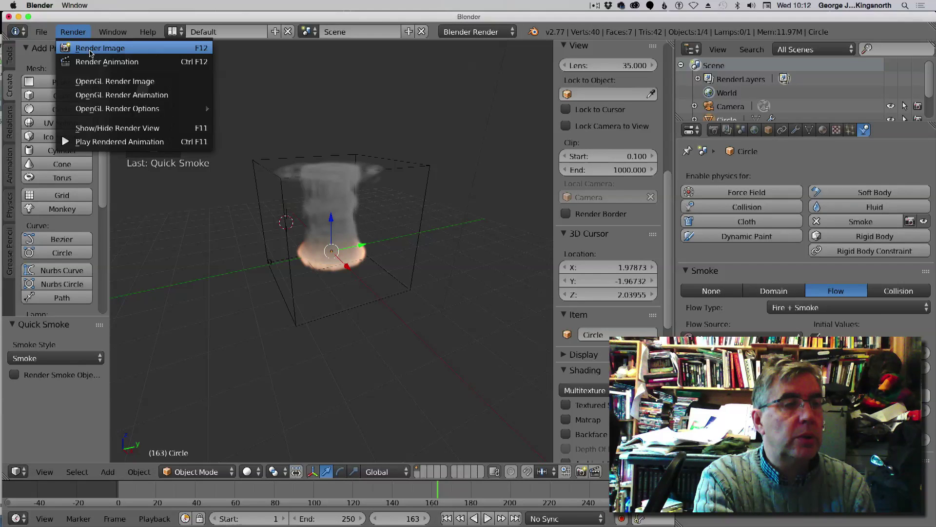
pyautogui.click(91, 48)
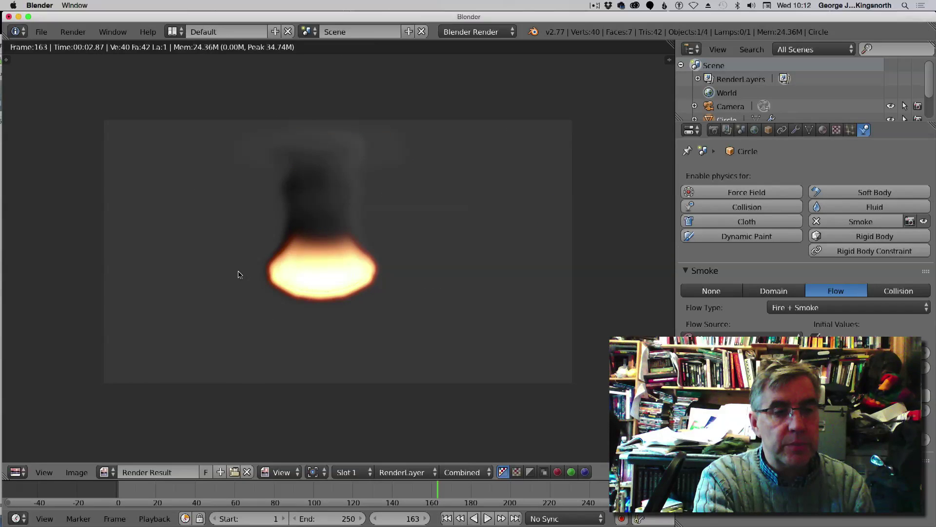
pyautogui.press('Escape')
# Replay the simulation from the start and stop it at frame 46.
pyautogui.hotkey('shift', 'Left')
pyautogui.hotkey('alt', 'a')
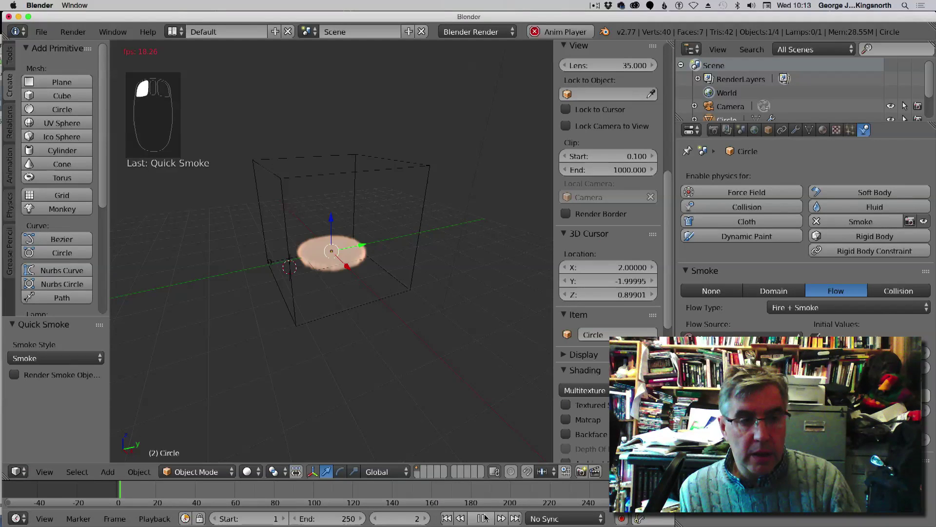
pyautogui.hotkey('alt', 'a')
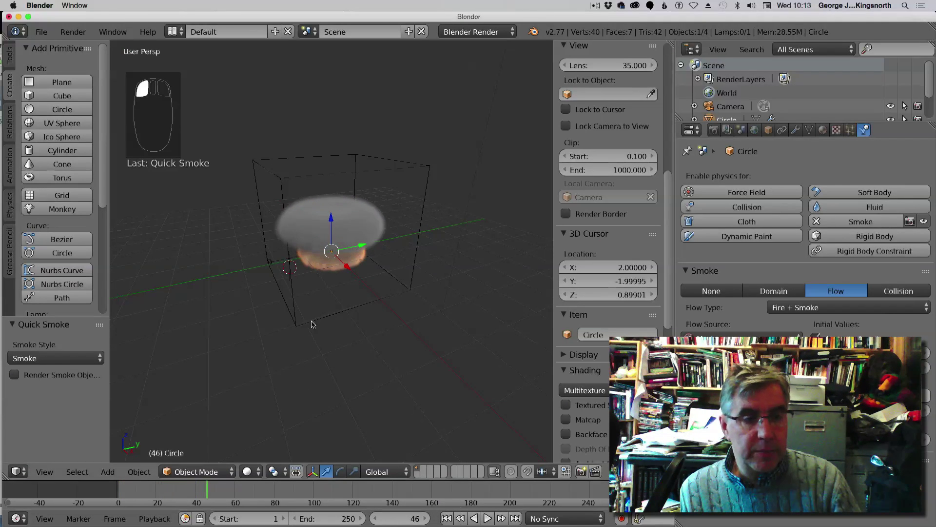
pyautogui.click(146, 473)
pyautogui.click(190, 476)
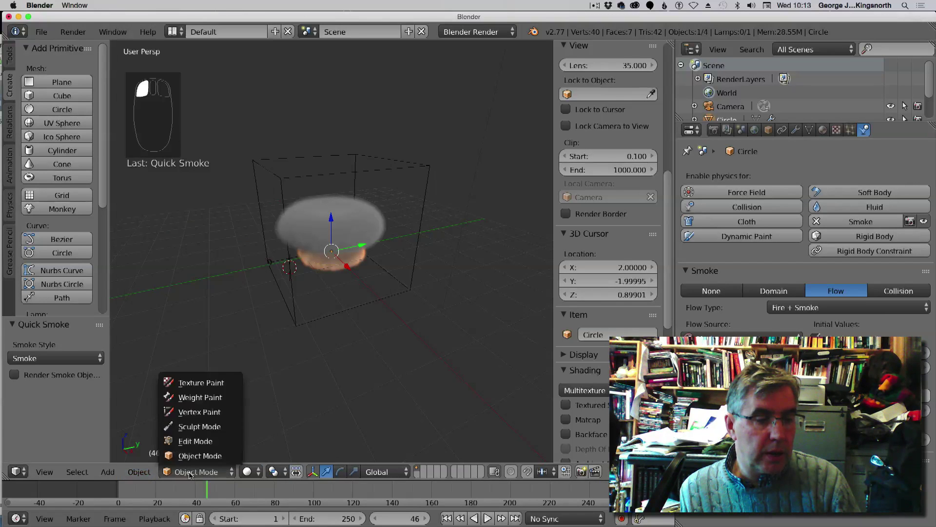
pyautogui.click(198, 441)
pyautogui.click(330, 317)
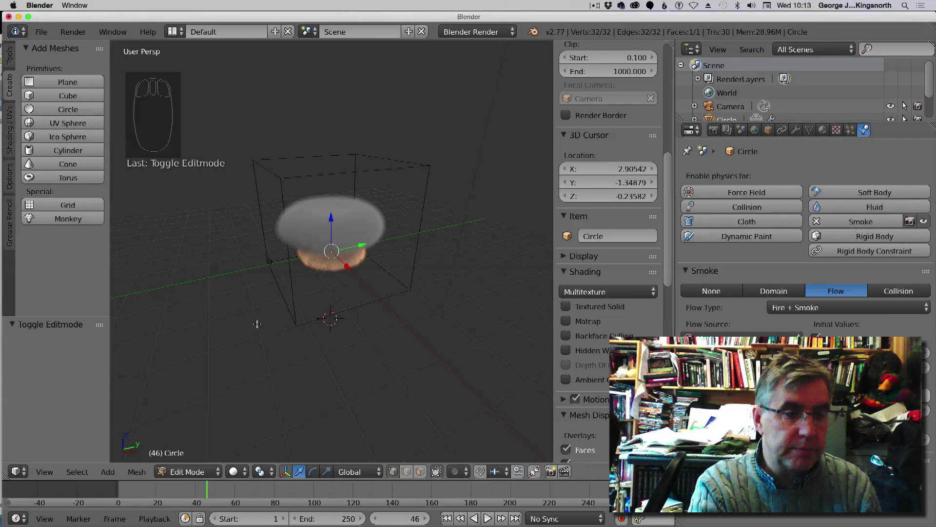
pyautogui.click(258, 323)
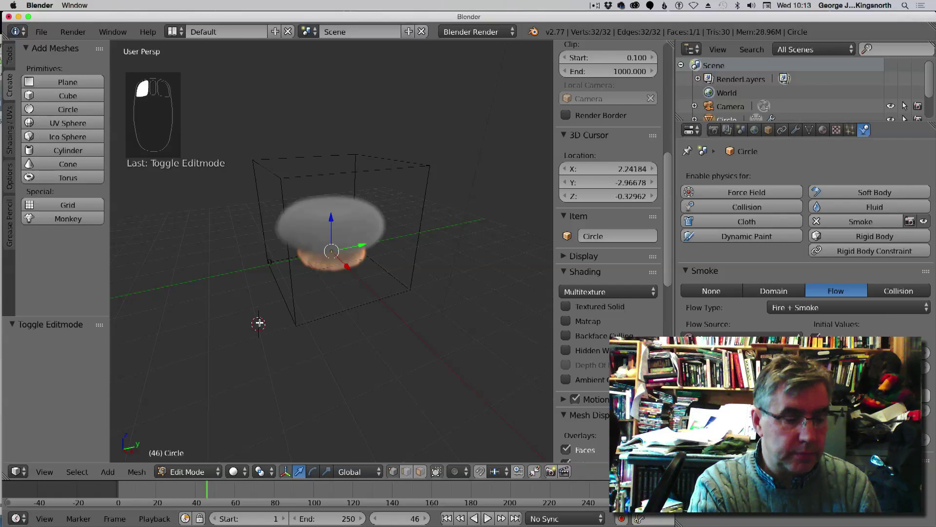
pyautogui.click(190, 471)
pyautogui.click(195, 454)
# Delete the smoke-emitting circle and its smoke domain box, leaving the 3D cursor where the circle's flames were.
pyautogui.click(285, 201)
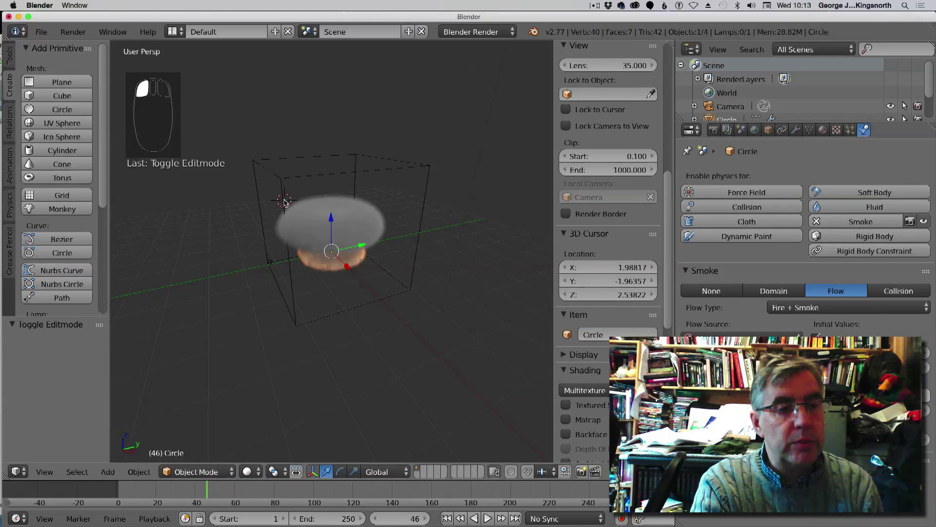
pyautogui.rightClick(282, 183)
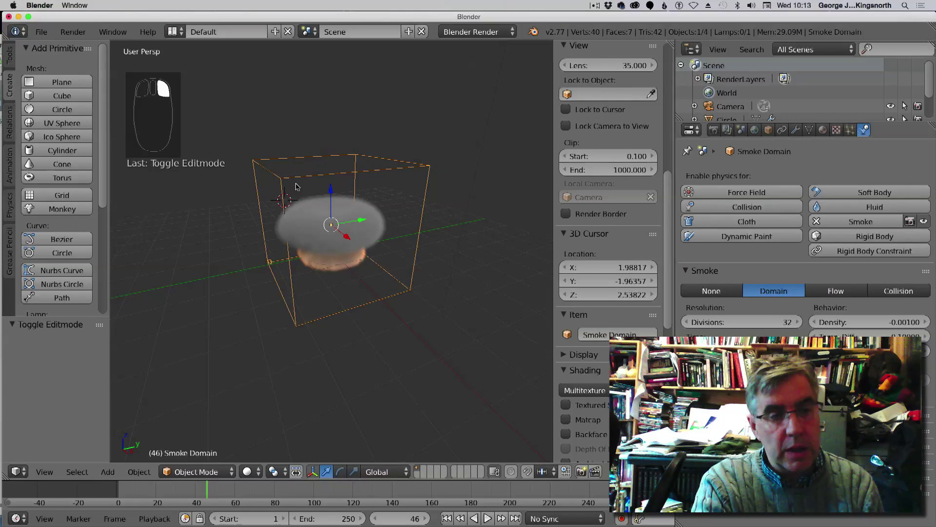
pyautogui.press('BackSpace')
pyautogui.click(334, 268)
pyautogui.rightClick(335, 268)
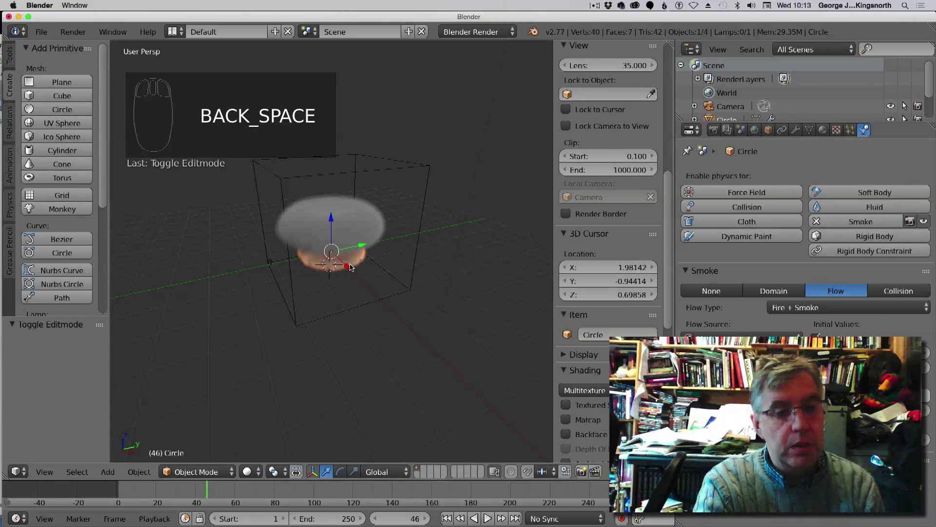
pyautogui.press('Delete')
pyautogui.click(330, 266)
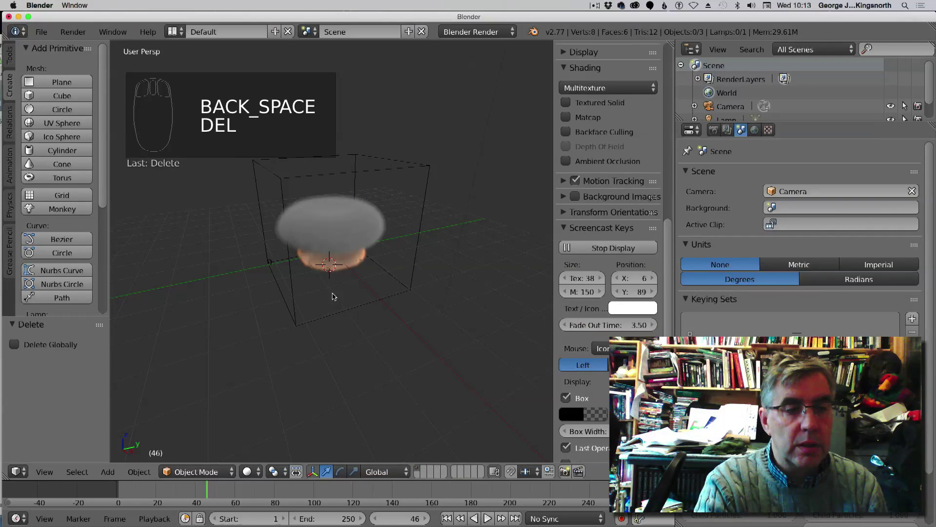
pyautogui.rightClick(290, 278)
pyautogui.press('Delete')
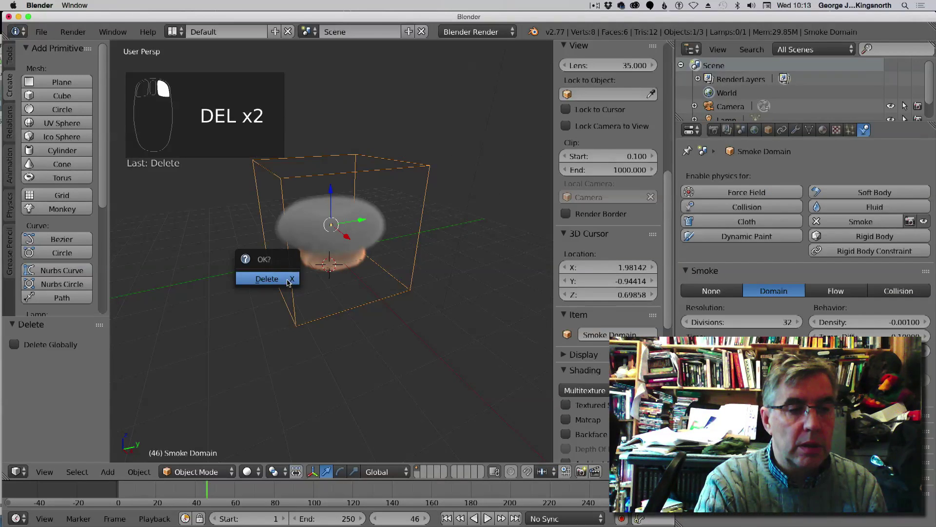
pyautogui.click(271, 280)
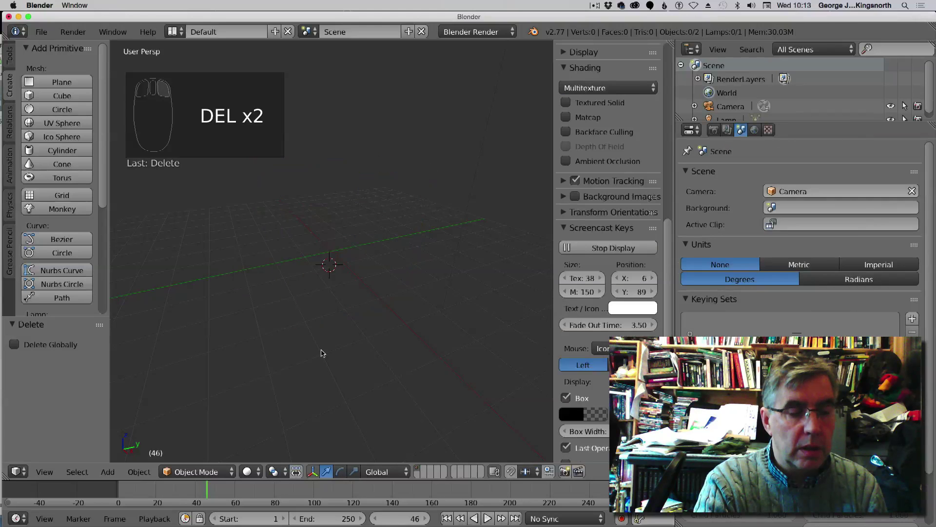
# Add a new mesh circle at the 3D cursor, fill it with a face in Edit Mode, and return to Object Mode.
pyautogui.click(54, 109)
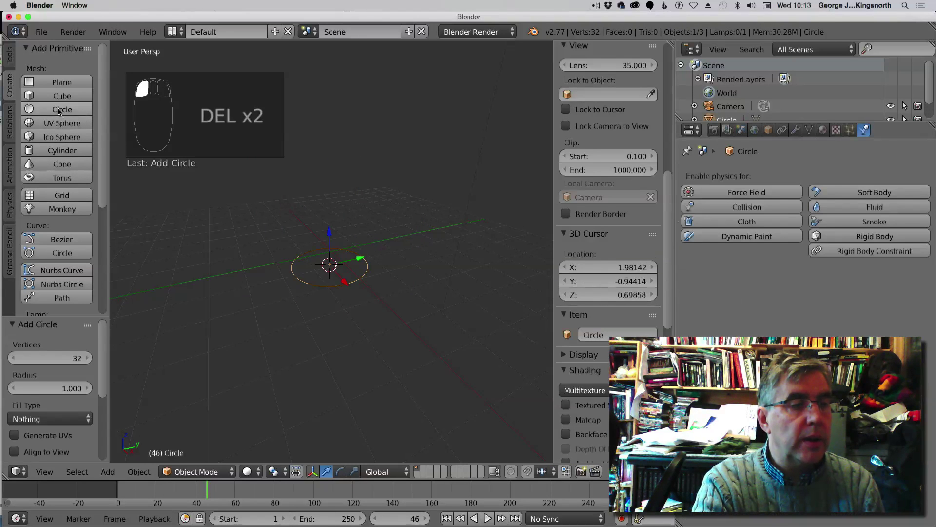
pyautogui.click(205, 471)
pyautogui.click(203, 438)
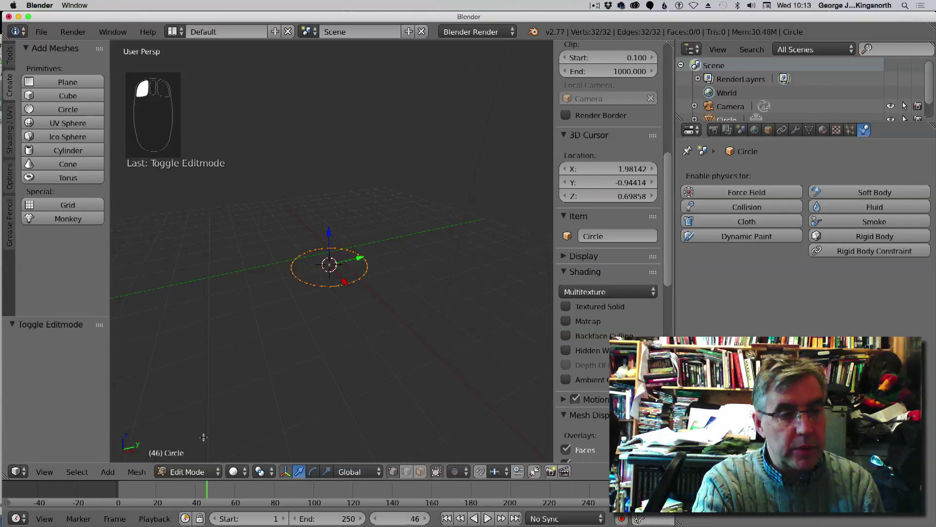
pyautogui.press('f')
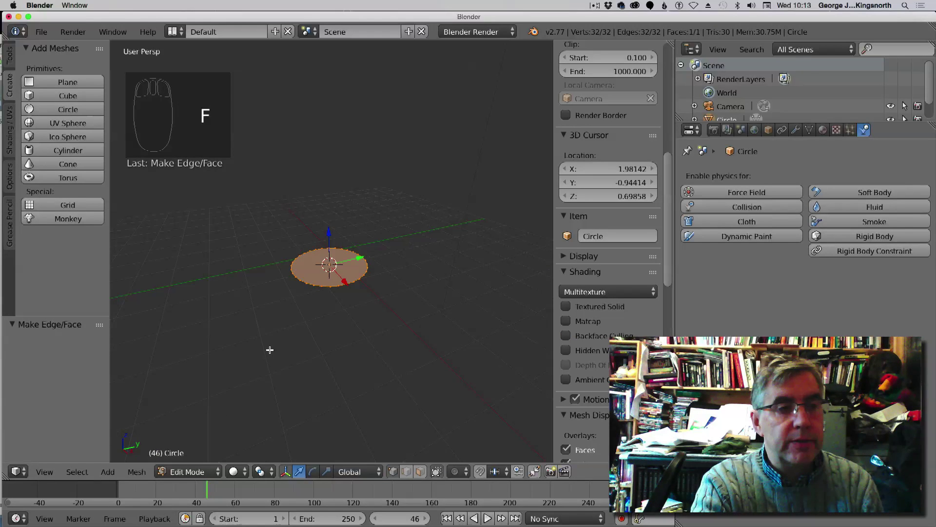
pyautogui.click(183, 472)
pyautogui.click(190, 455)
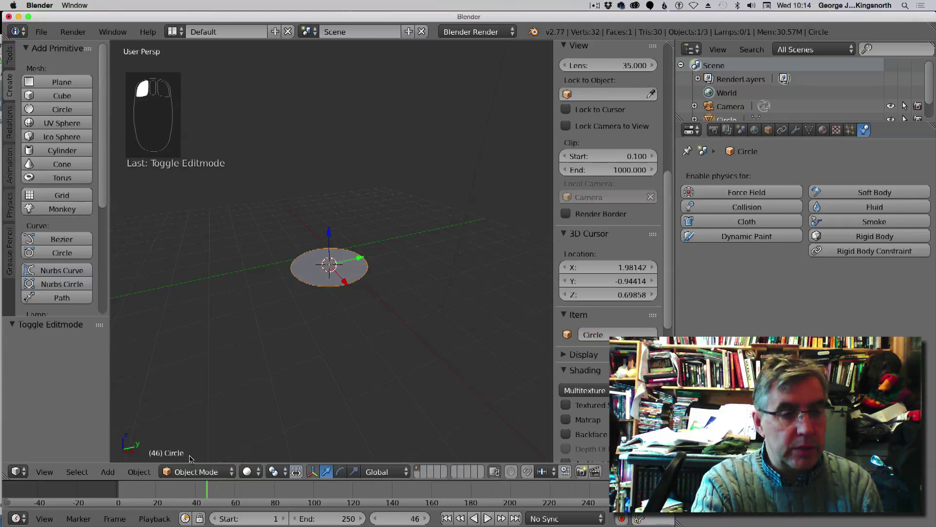
# Apply Quick Smoke to the new filled circle, then play the smoke simulation and stop it at frame 129.
pyautogui.click(140, 472)
pyautogui.moveTo(174, 142)
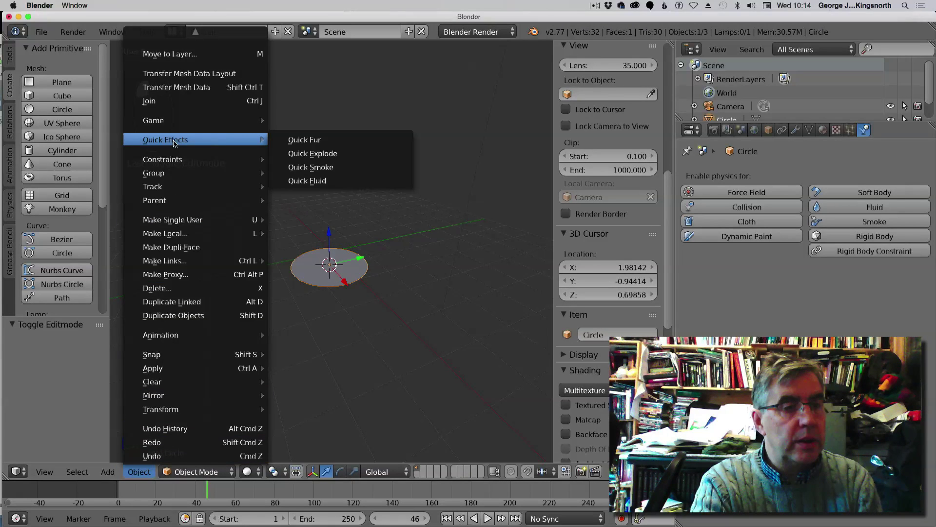
pyautogui.click(311, 167)
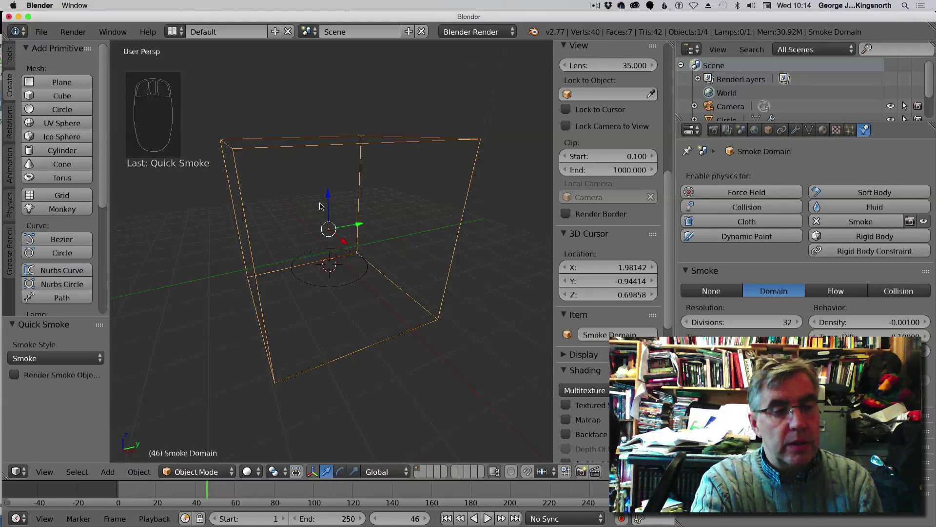
pyautogui.click(488, 518)
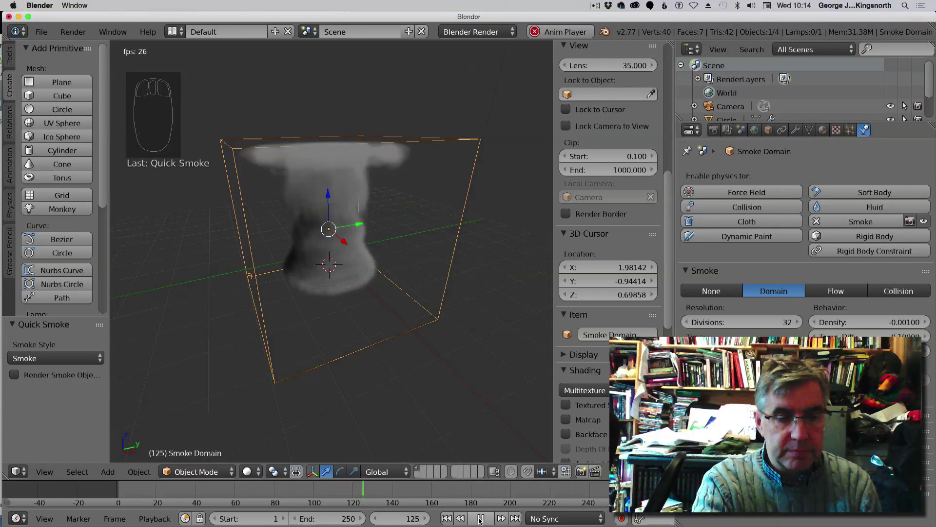
pyautogui.click(480, 518)
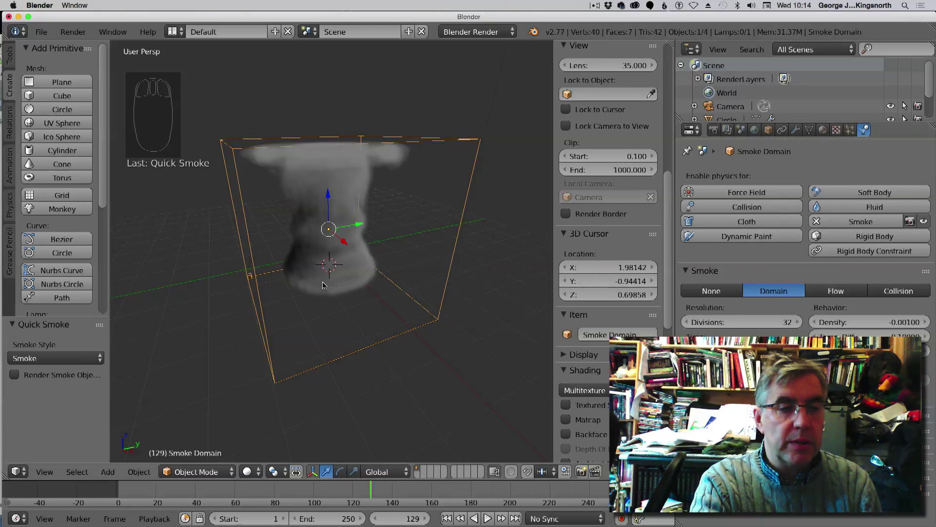
# Select the circle inside the new domain and set its smoke flow type to Fire + Smoke.
pyautogui.rightClick(347, 285)
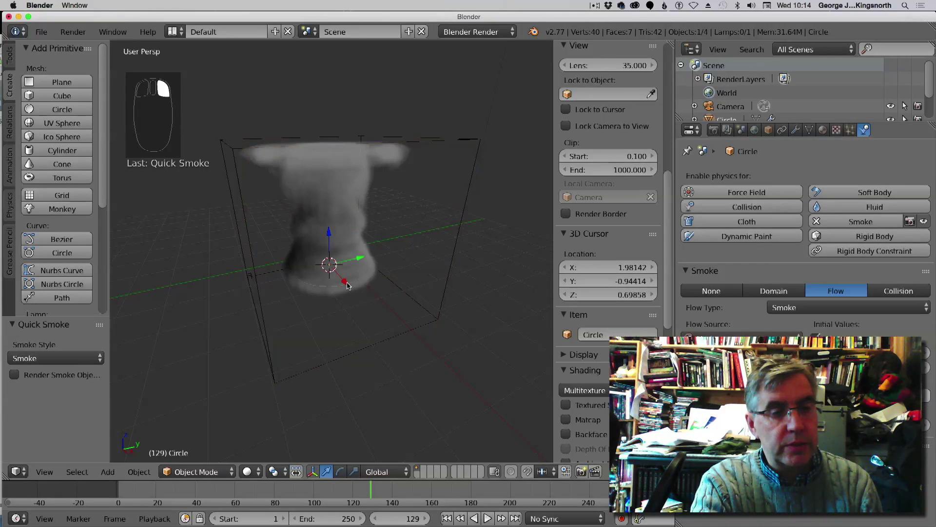
pyautogui.click(832, 308)
pyautogui.click(816, 264)
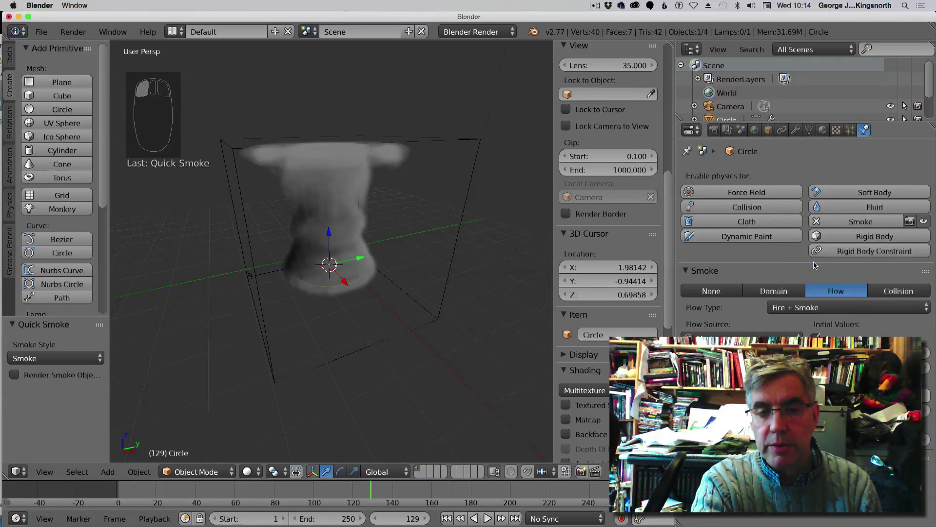
# Play the new fire and smoke simulation from frame 1 and stop it at frame 134.
pyautogui.click(446, 519)
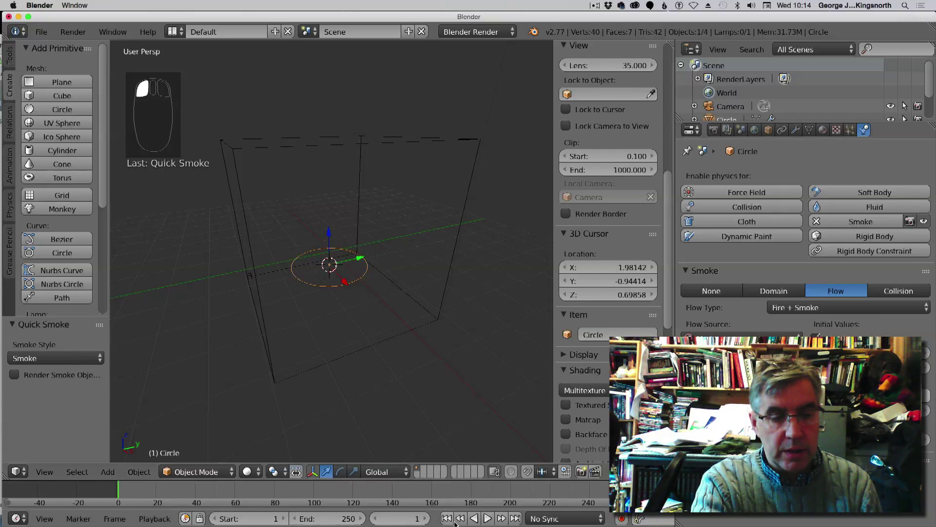
pyautogui.click(488, 519)
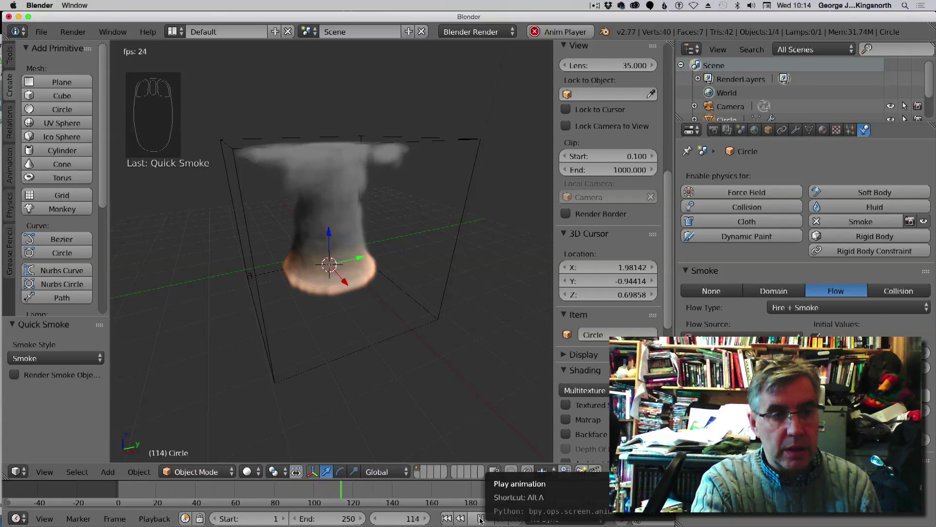
pyautogui.click(480, 519)
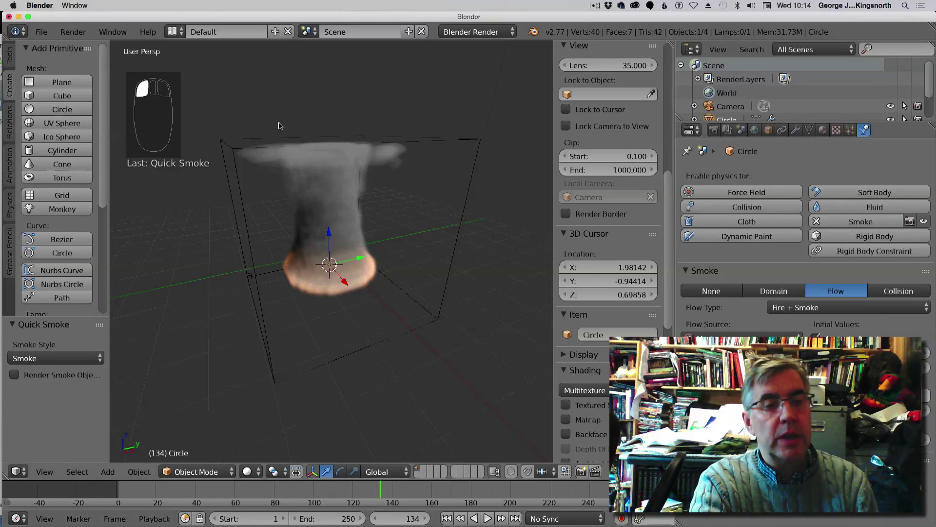